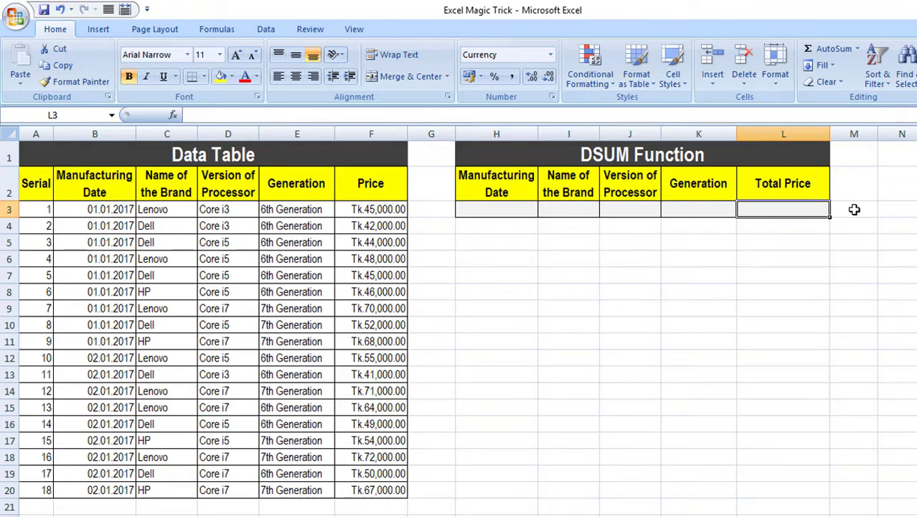
Start a DSUM formula in L3 using B2:F20 as the database range.
type("=ds")
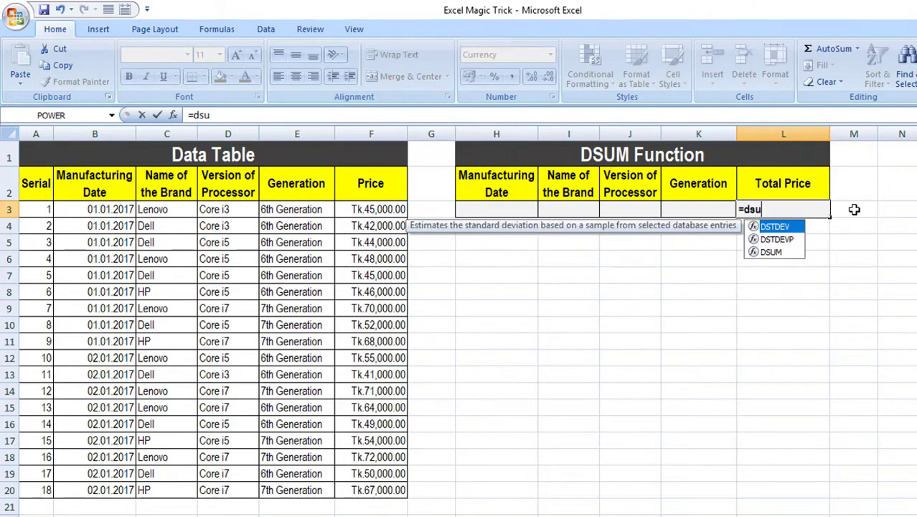
type("u")
key("Tab")
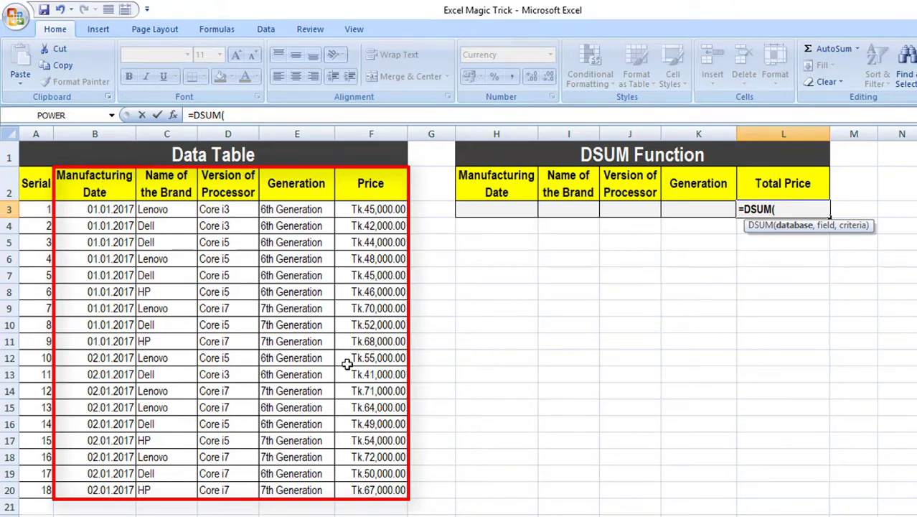
left_click_drag(85, 180, 406, 450)
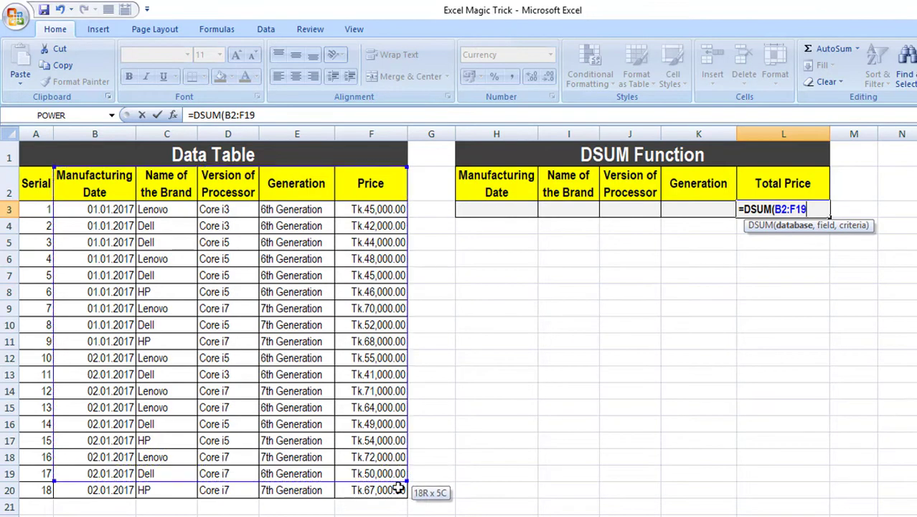
left_click_drag(405, 451, 397, 490)
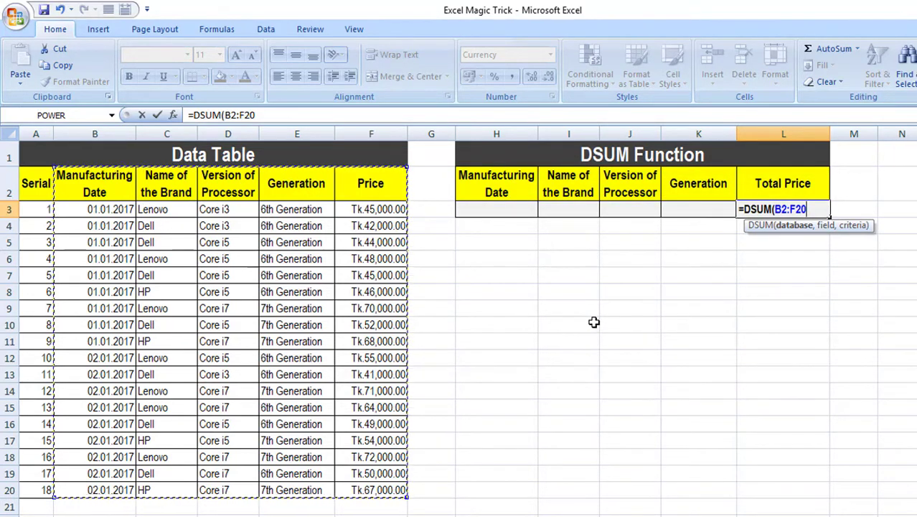
Add "Price" as the DSUM field and H2:K3 as the criteria range.
type(",")
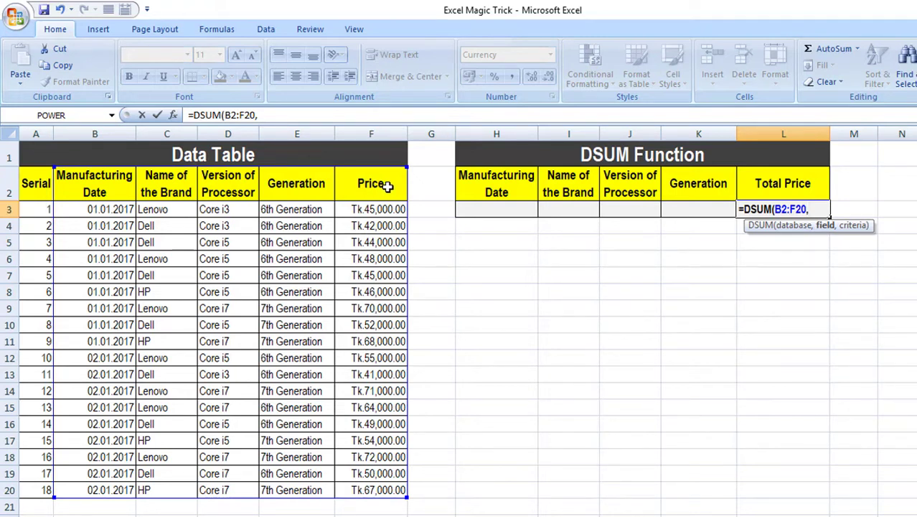
type("\"P")
type("rice\"")
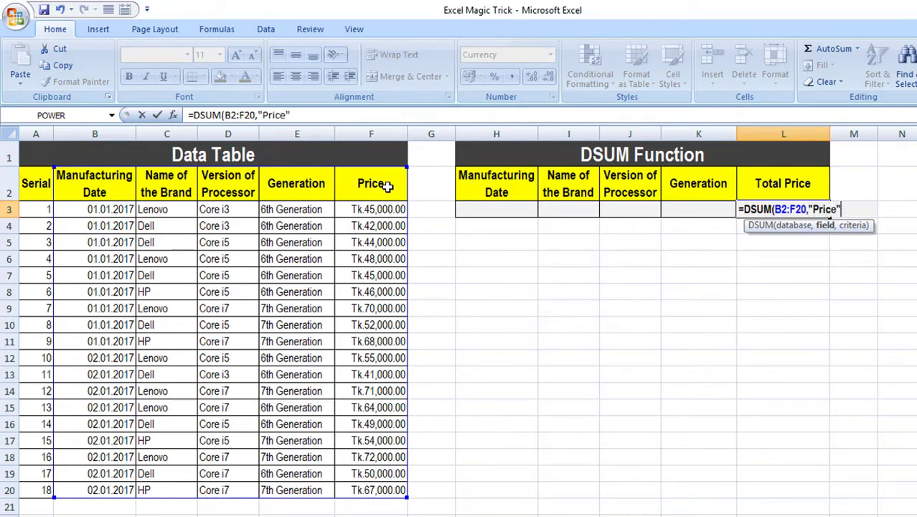
type(",")
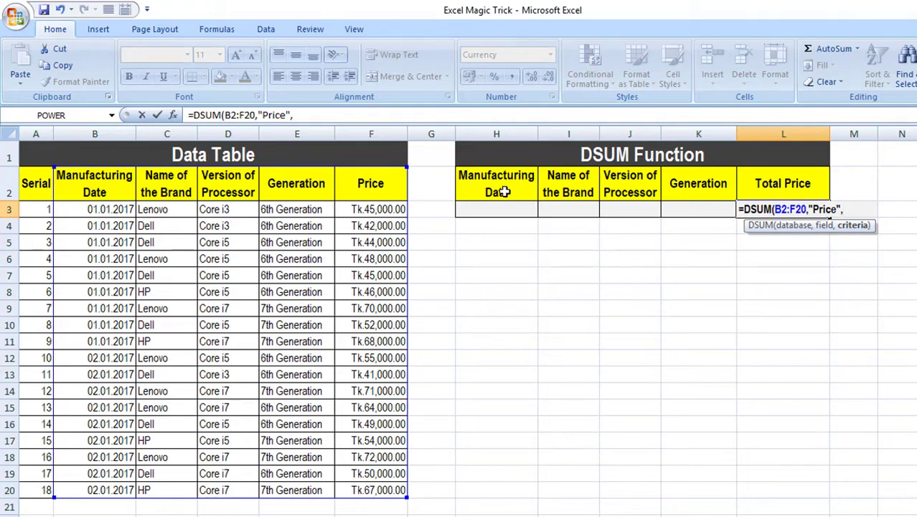
left_click_drag(494, 188, 705, 203)
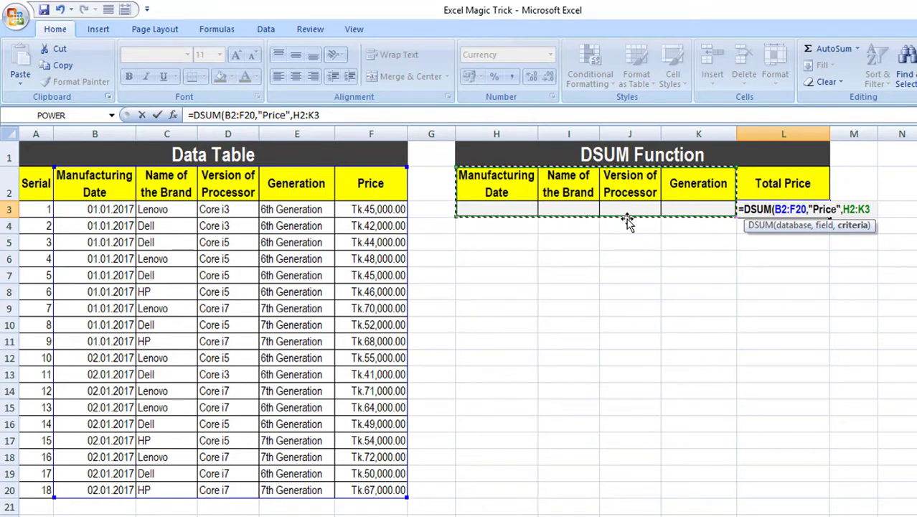
Close and commit =DSUM(B2:F20,"Price",H2:K3), then select the column F prices to compare.
type(")")
key("Return")
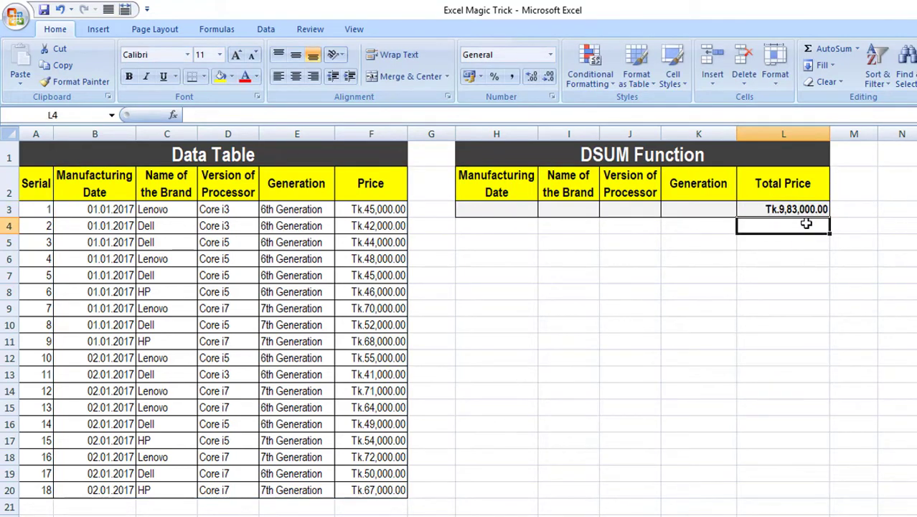
left_click_drag(373, 209, 376, 490)
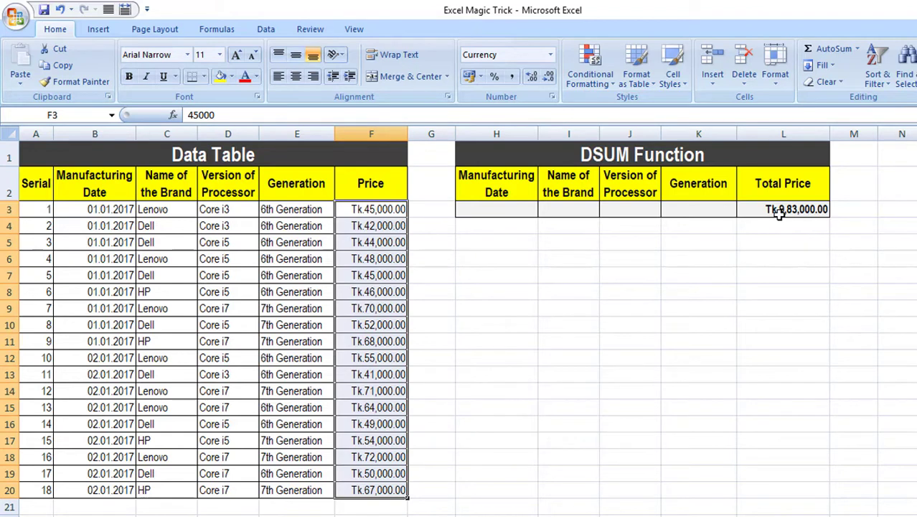
Enter 01.01.2017 as the manufacturing date criterion in H3.
left_click(495, 211)
type("1")
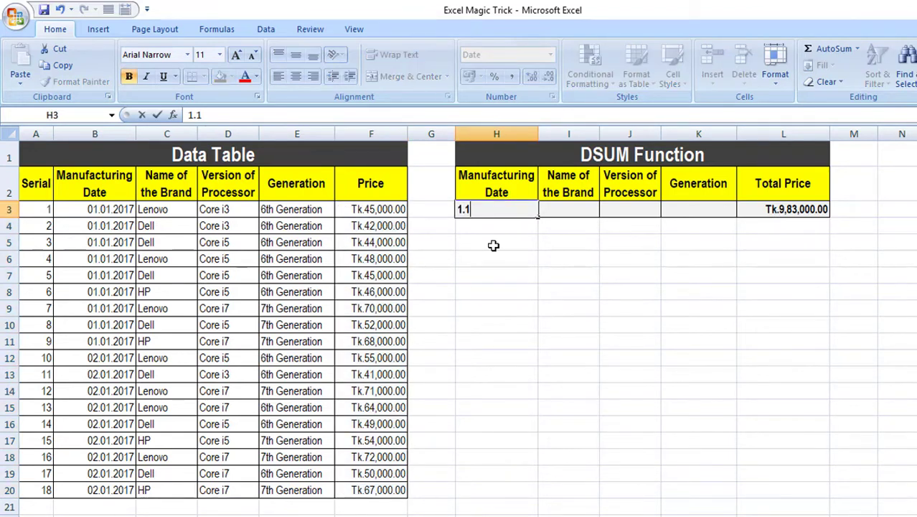
type(".01.201")
type("7")
key("Tab")
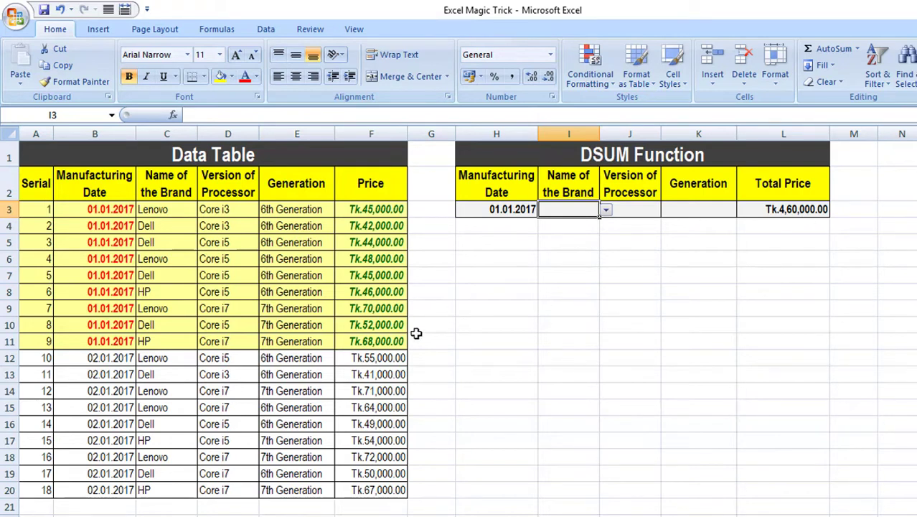
Pick Dell, Core i5 and 6th Generation from the I3, J3 and K3 dropdowns.
left_click(606, 209)
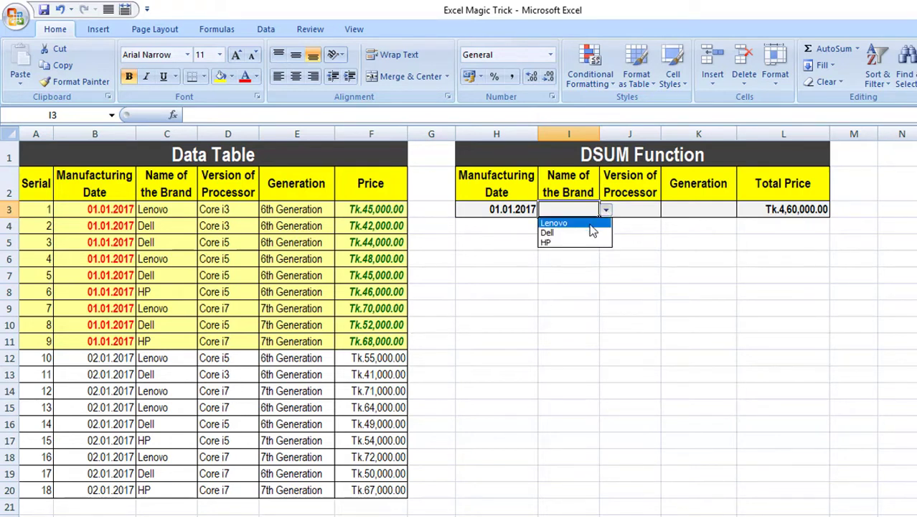
left_click(579, 231)
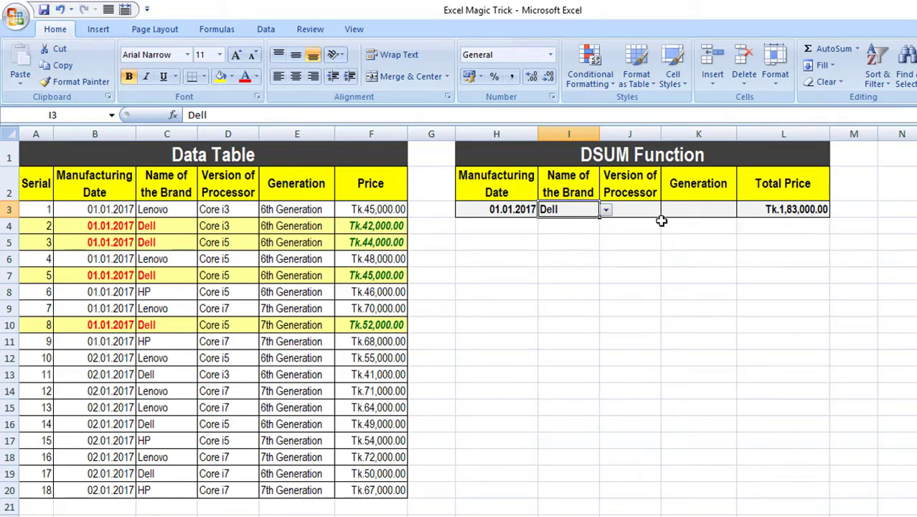
left_click(641, 211)
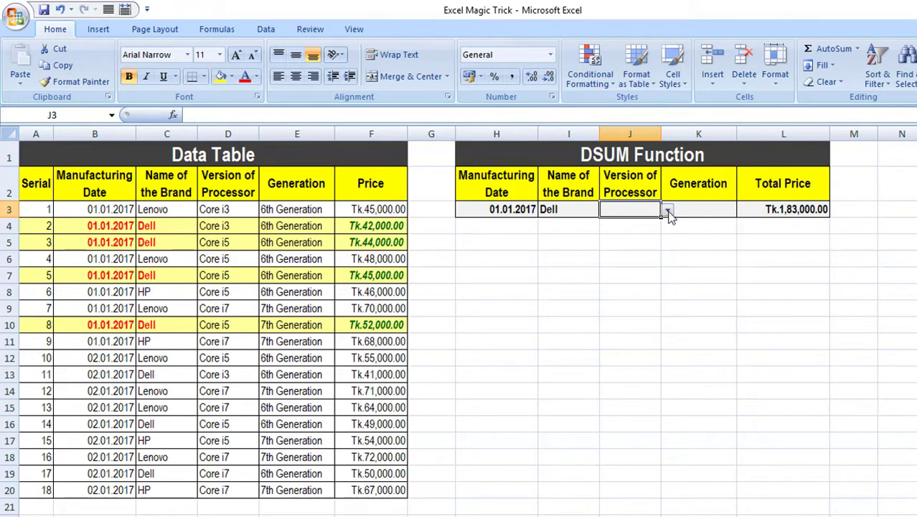
left_click(668, 211)
left_click(648, 233)
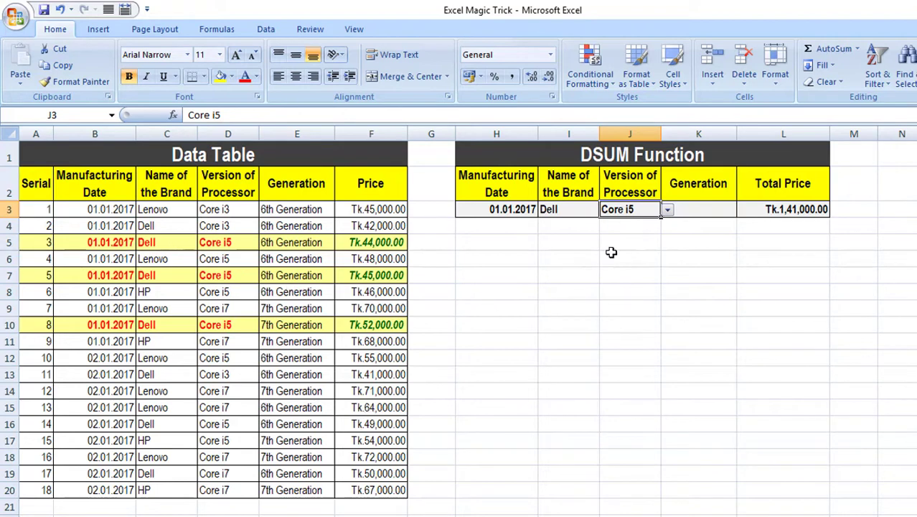
left_click(705, 208)
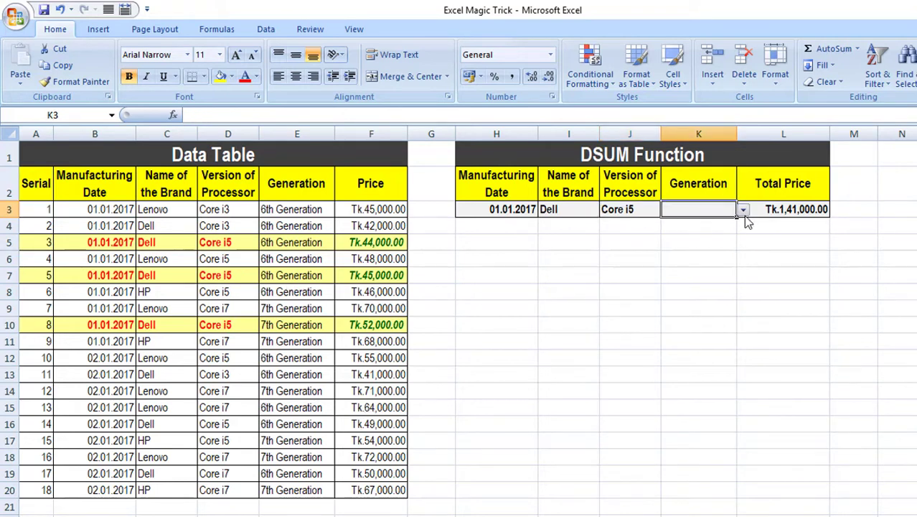
left_click(744, 211)
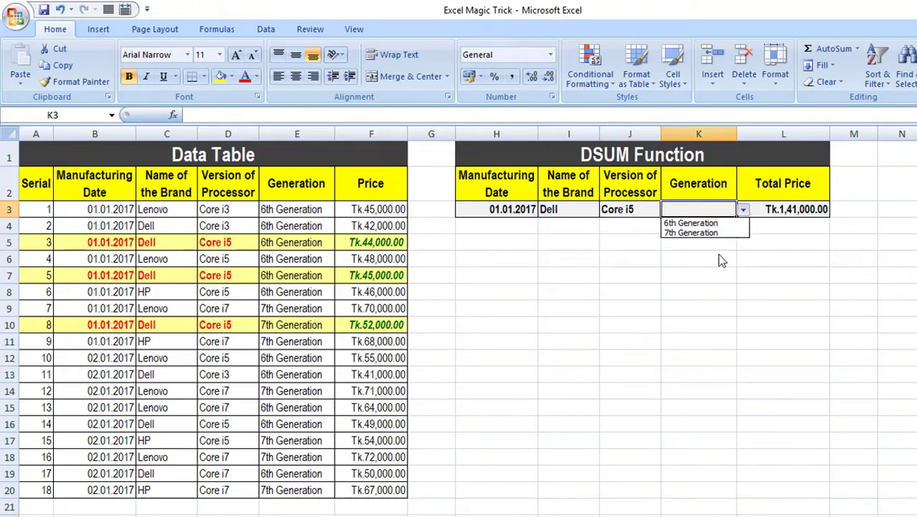
left_click(690, 221)
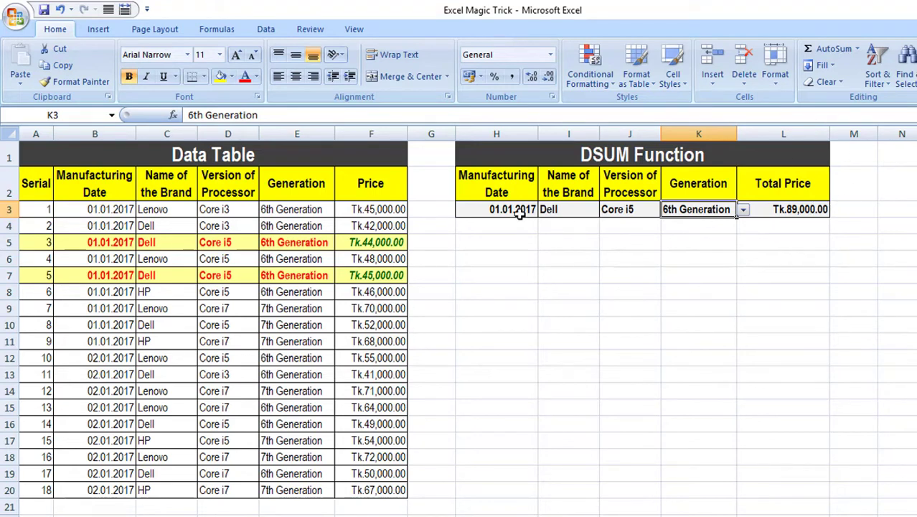
Delete the H3:K3 criteria values and return to the DSUM formula in L3.
left_click_drag(507, 212, 688, 209)
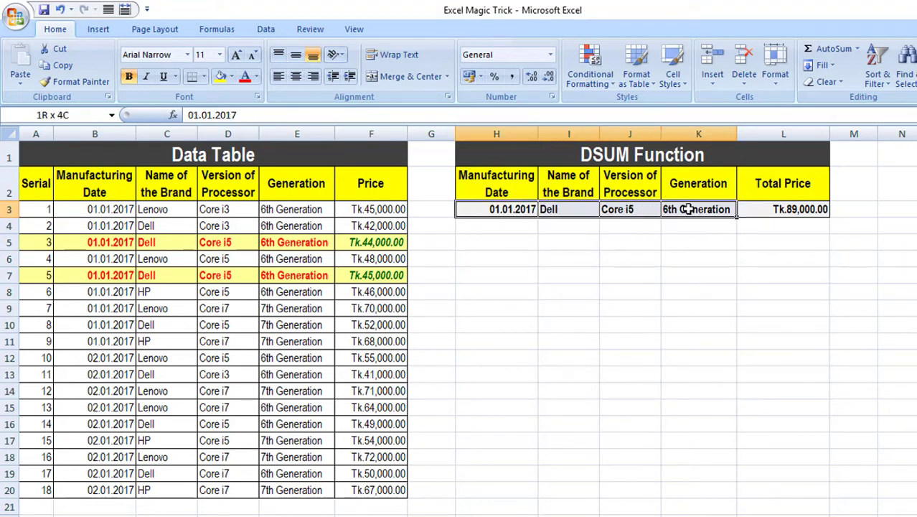
key("Delete")
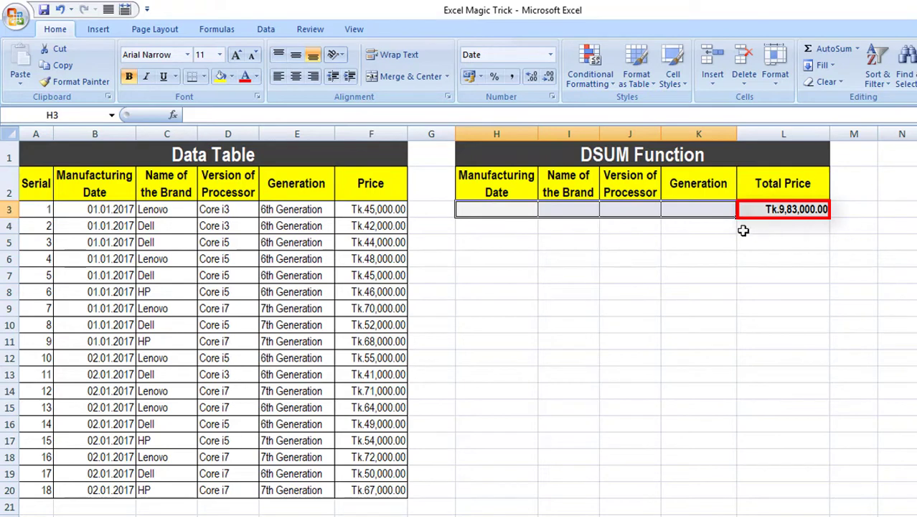
left_click(489, 208)
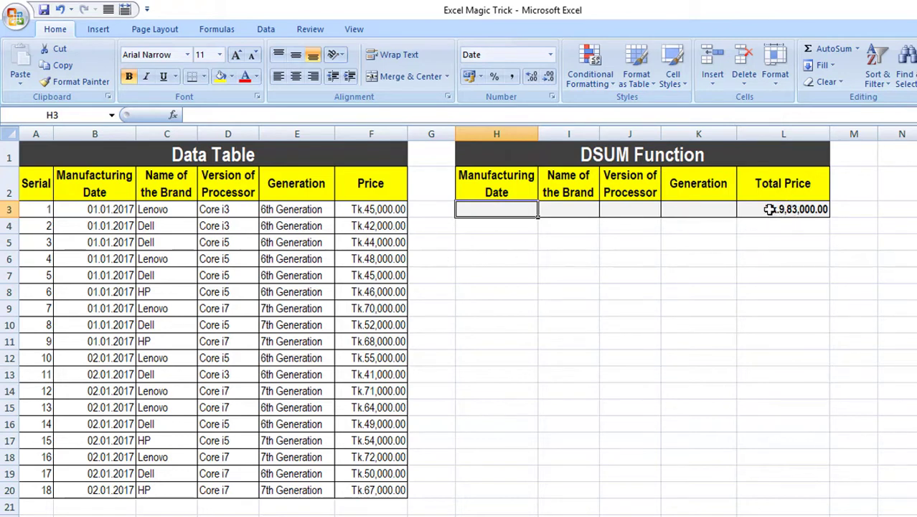
left_click(769, 209)
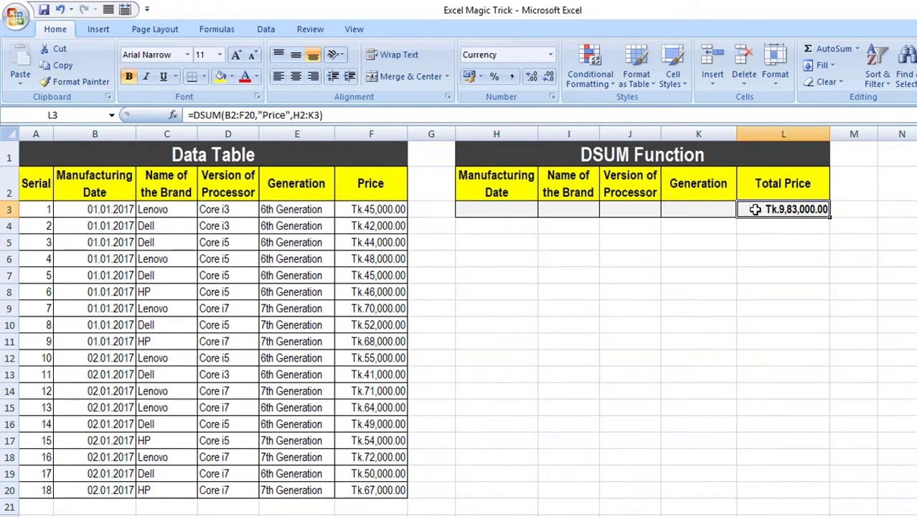
Insert IF(AND( right after the equals sign of the L3 formula.
double_click(755, 209)
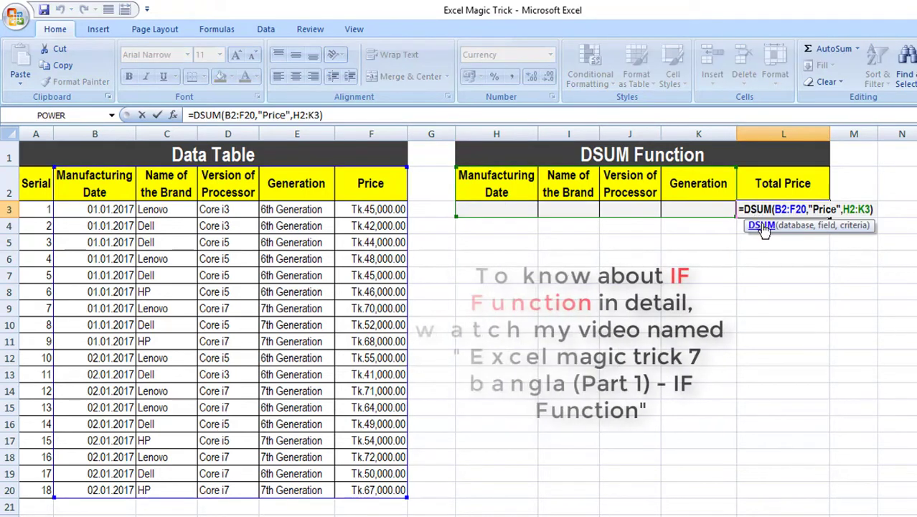
left_click(747, 209)
type("if")
key("Tab")
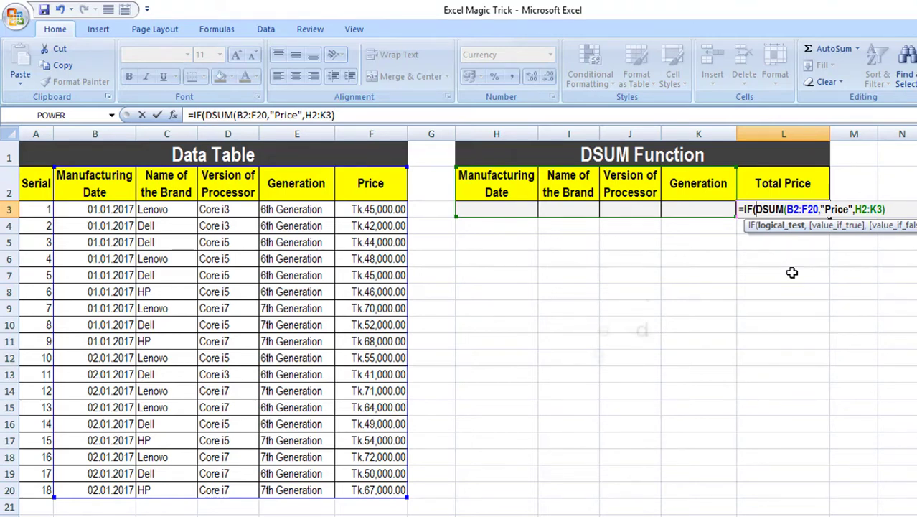
type("a")
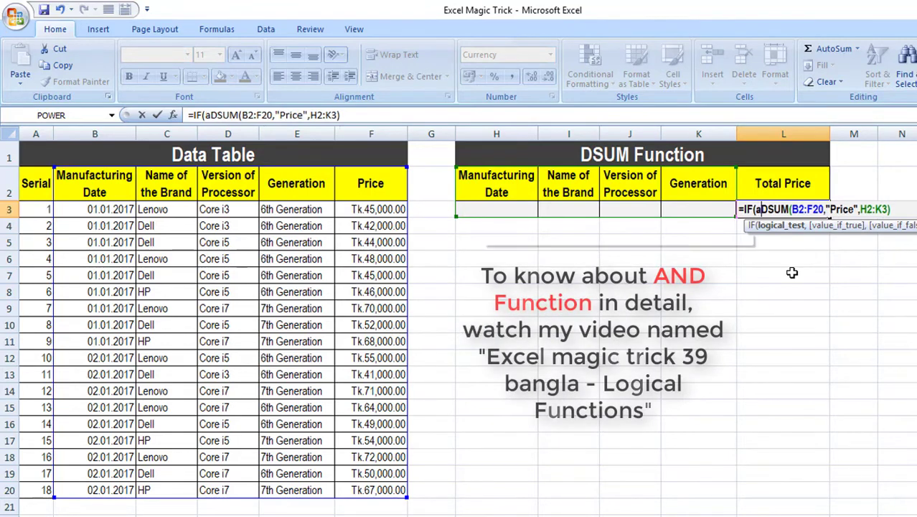
type("nd")
key("Tab")
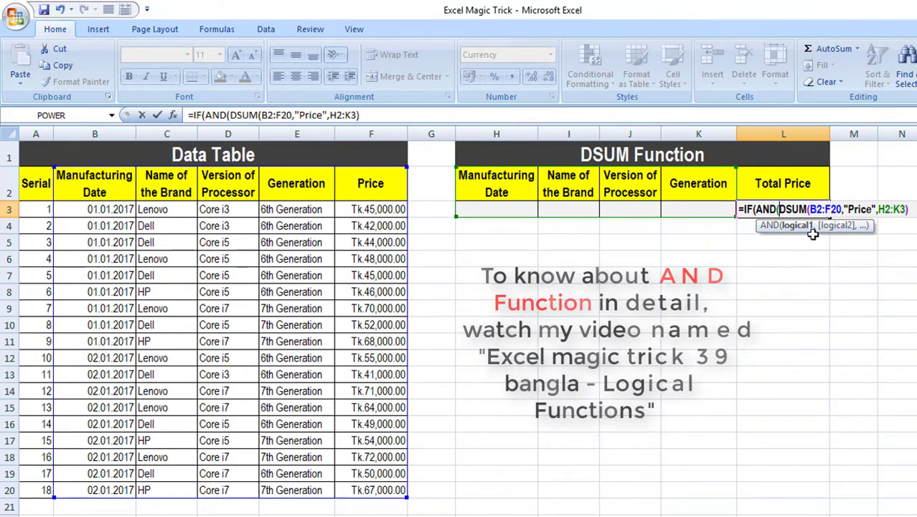
Fill the AND test with H3="", I3="", J3="", K3="" and close its bracket.
left_click(506, 209)
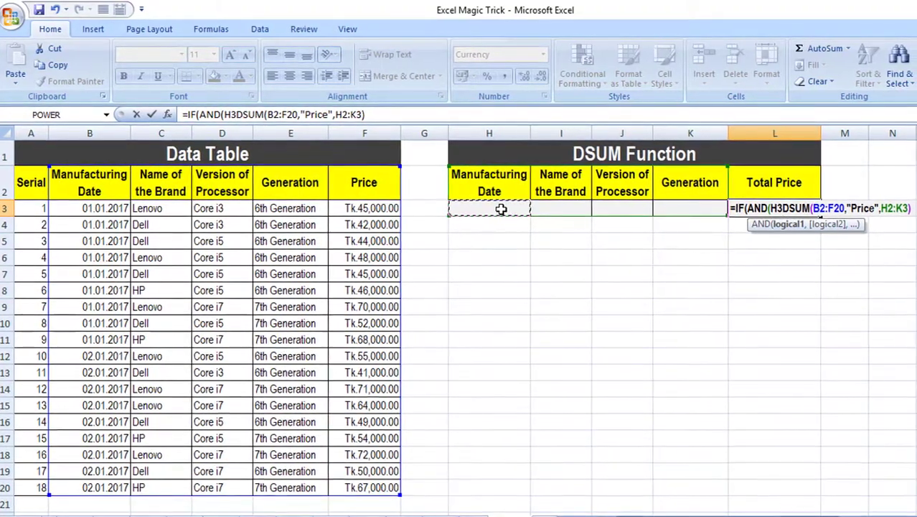
type("=\"\",I")
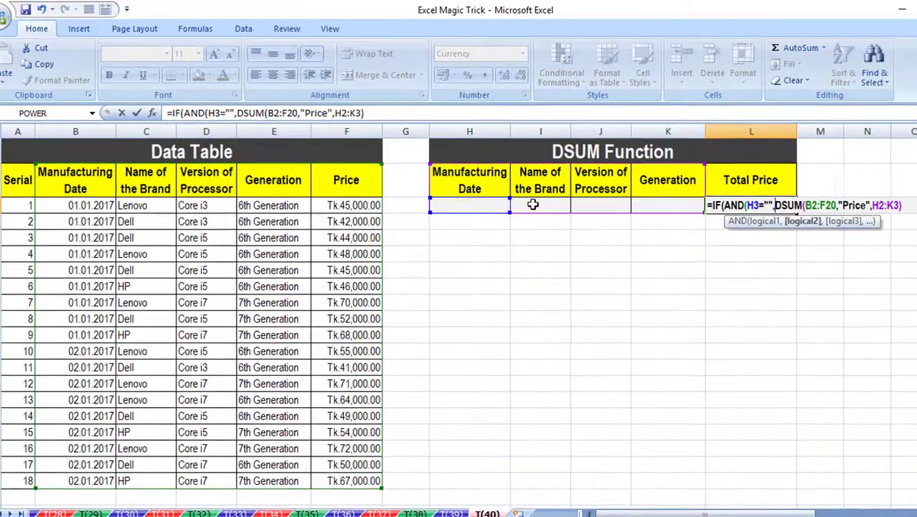
left_click(533, 204)
type("=")
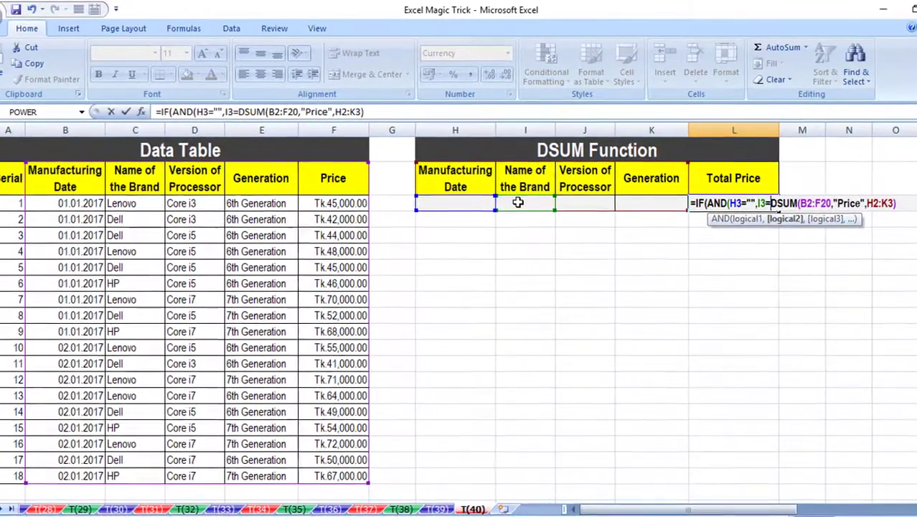
type("\"\"")
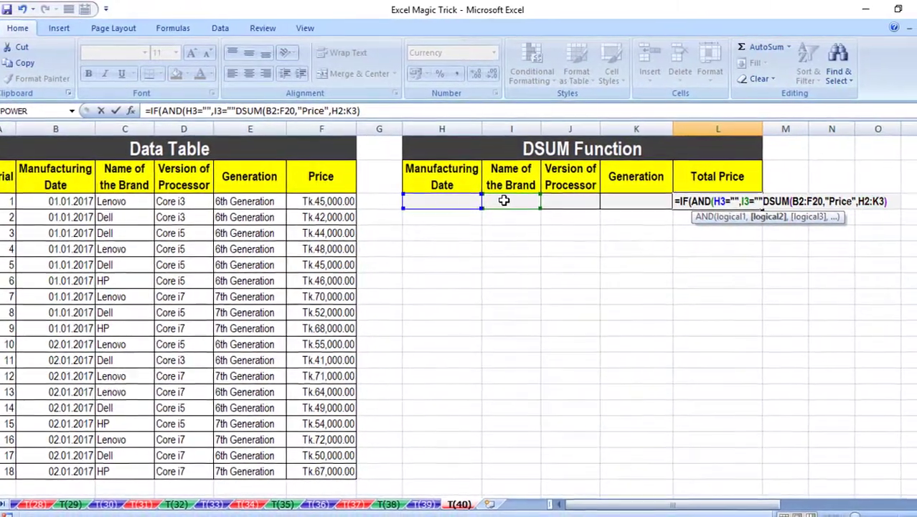
type(",")
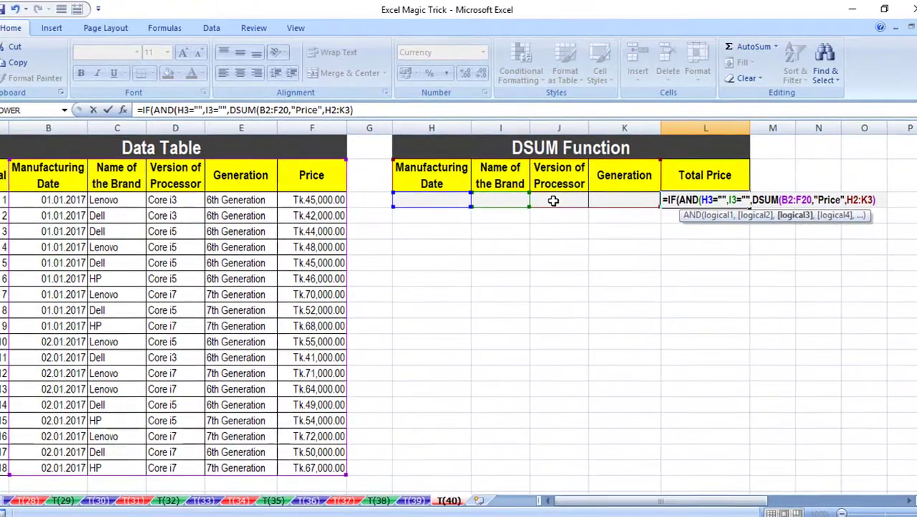
left_click(553, 200)
type("=")
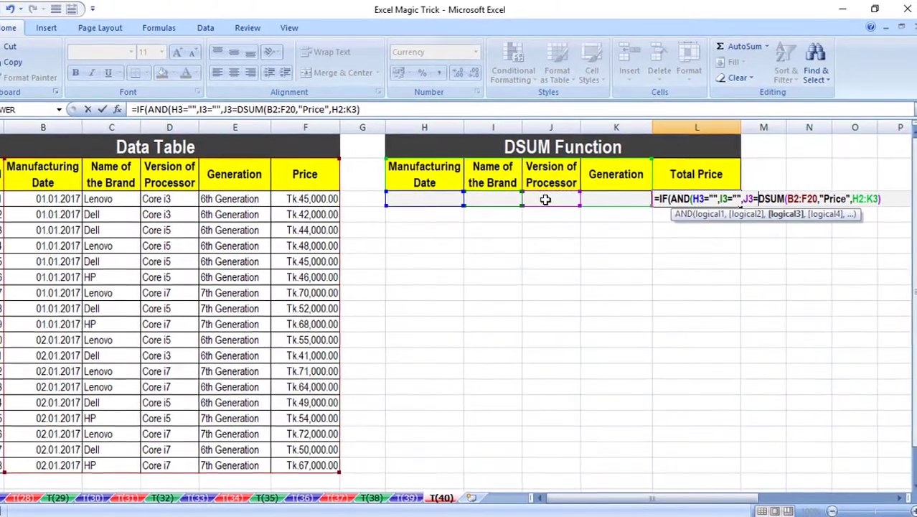
type("\"\",")
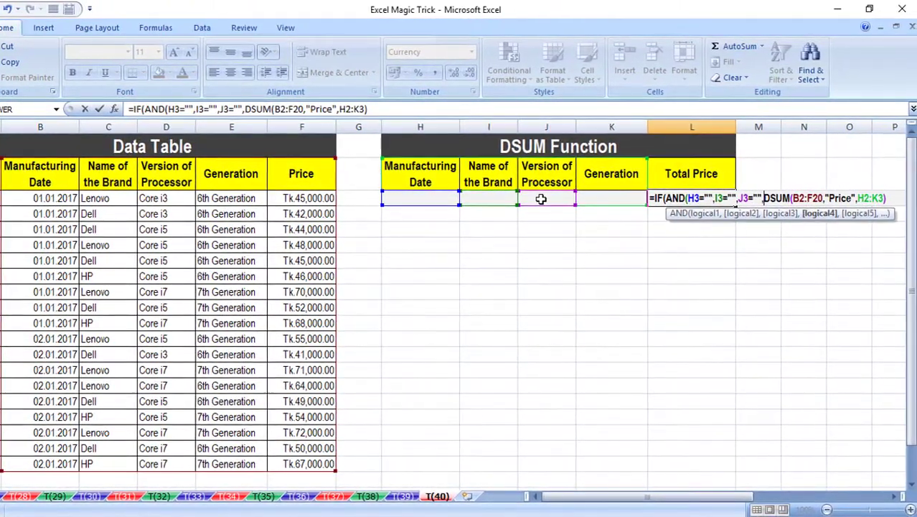
left_click(600, 200)
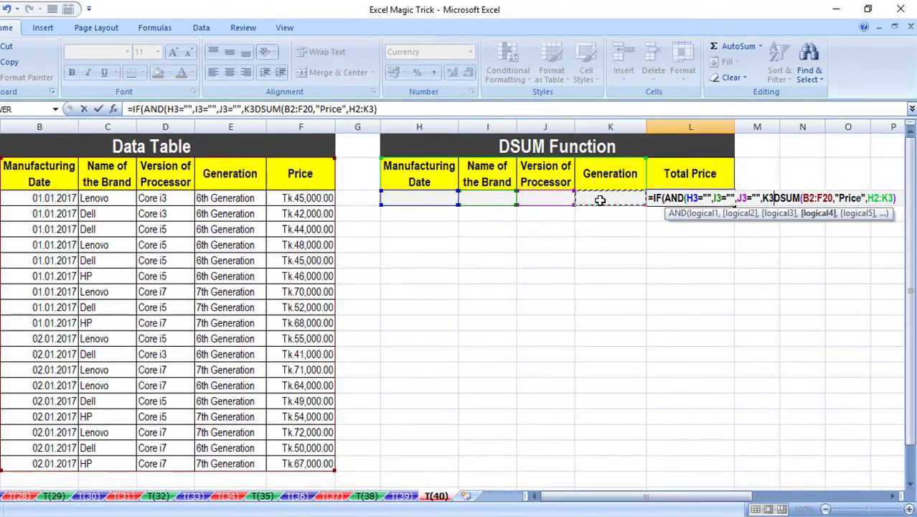
type("=\"\"")
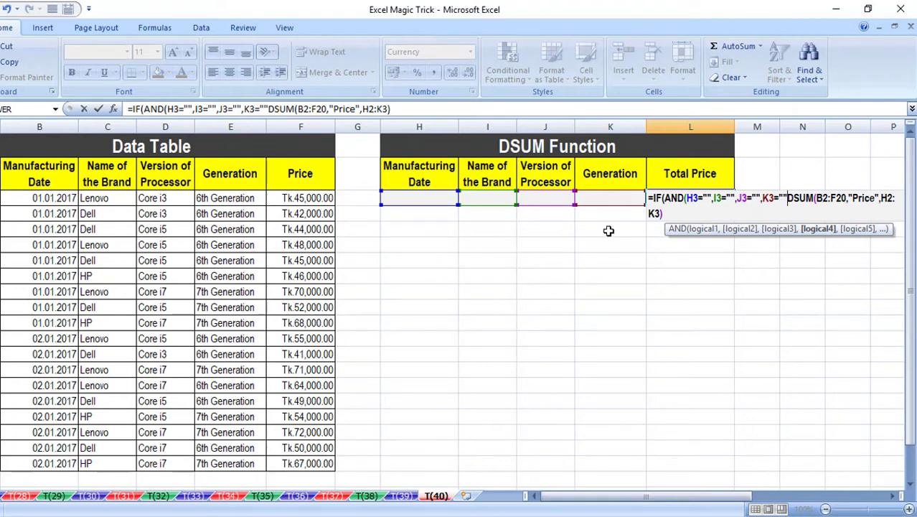
type(")")
key("Right")
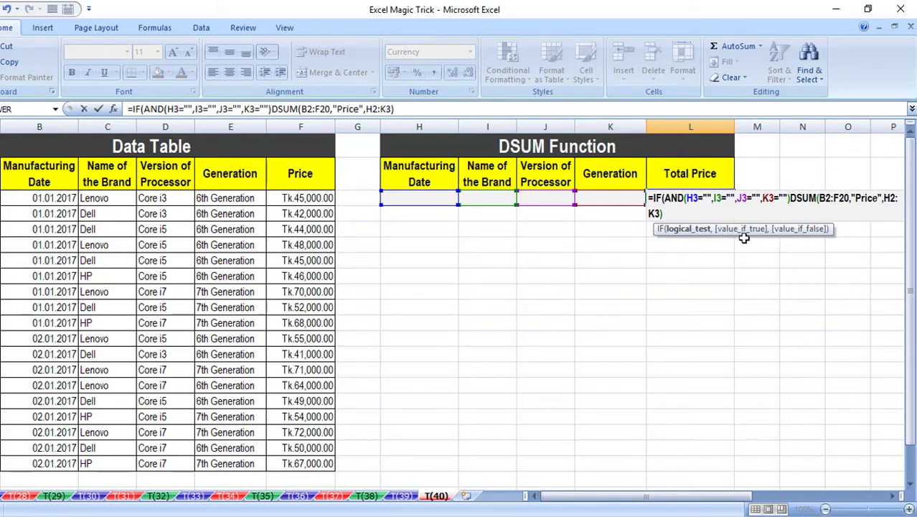
Add "" as the IF's blank result, close the IF after DSUM, and commit.
type(",")
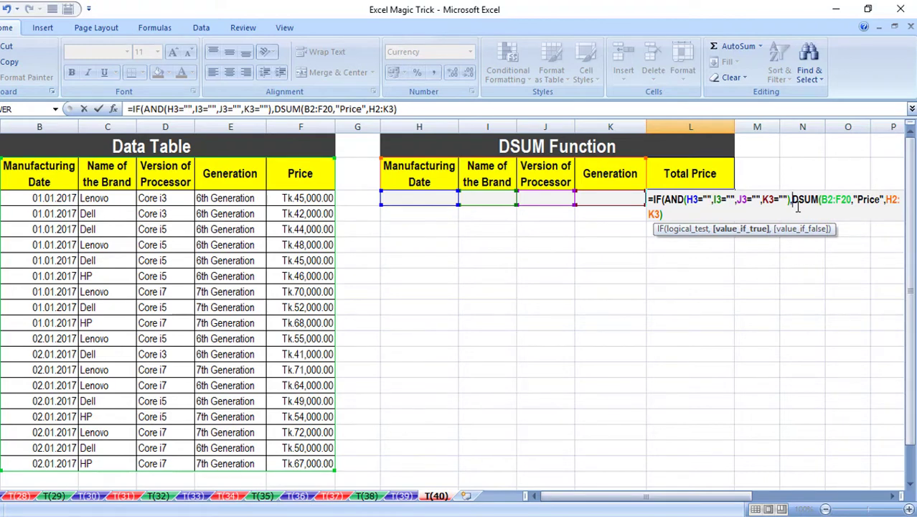
type("\"\"")
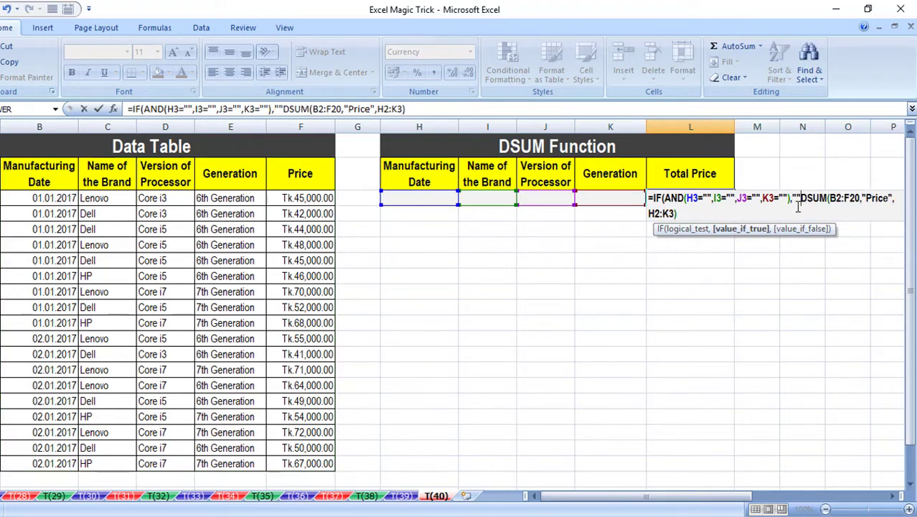
type(",")
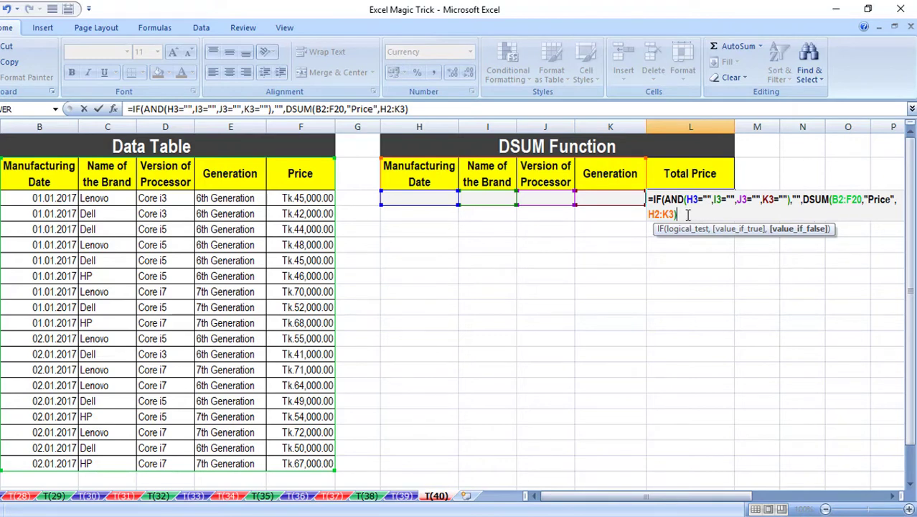
type(")")
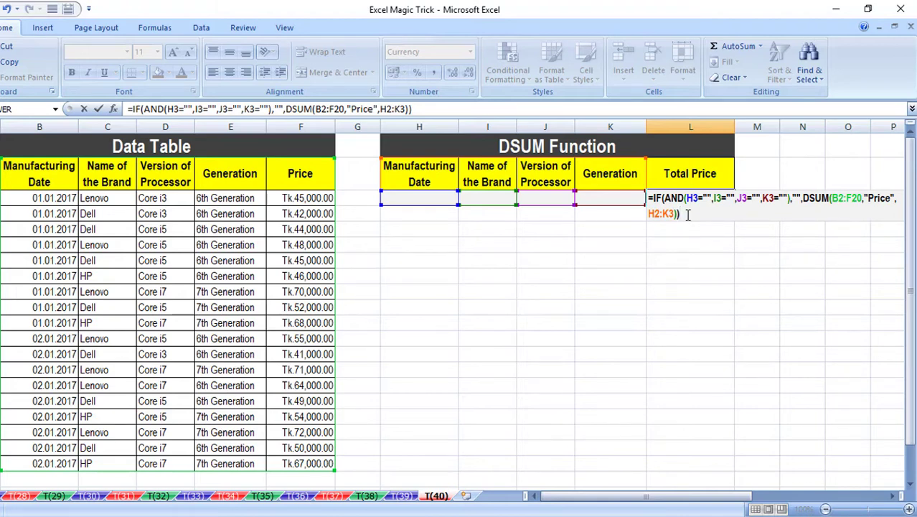
key("Return")
Enter 02.01.2017 in H3 as the manufacturing date criterion.
left_click(686, 192)
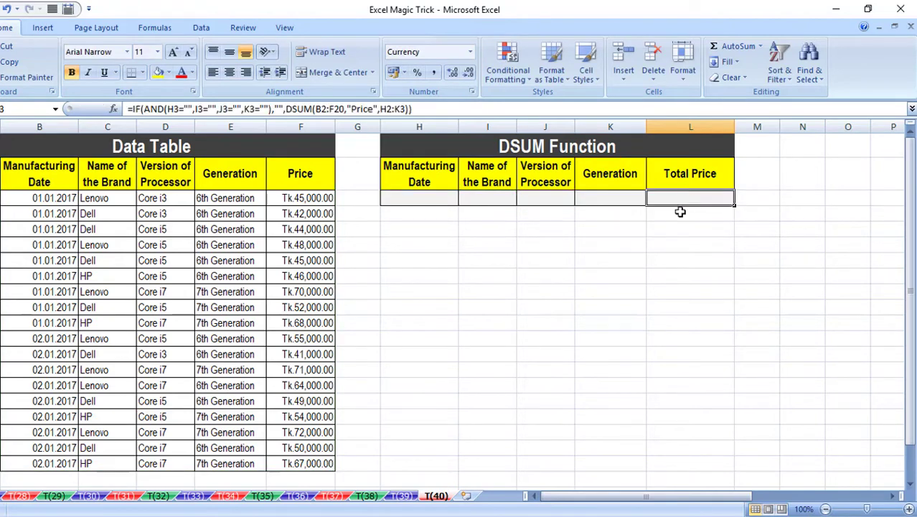
left_click(436, 192)
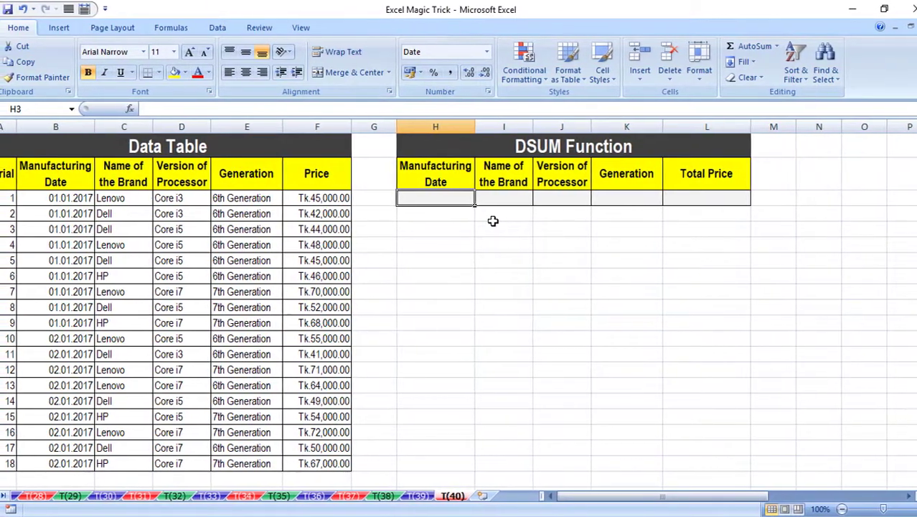
type("2.0")
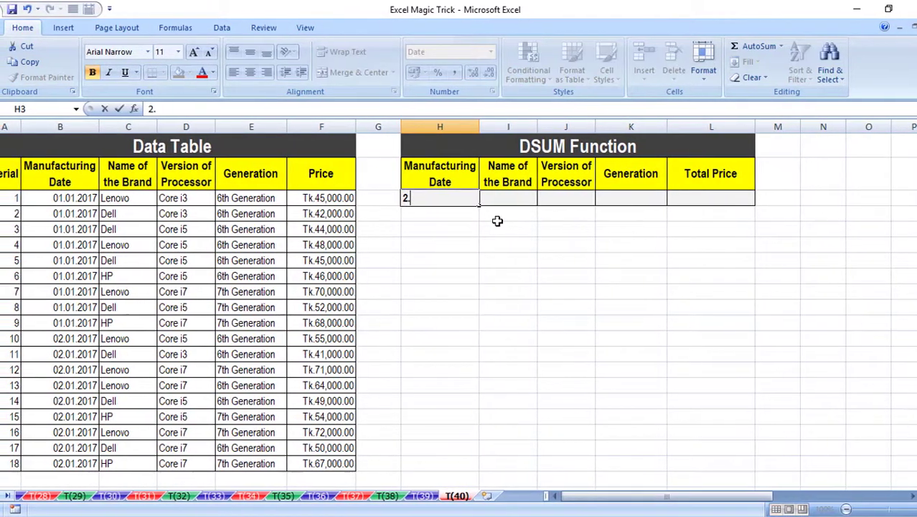
type("1.2017")
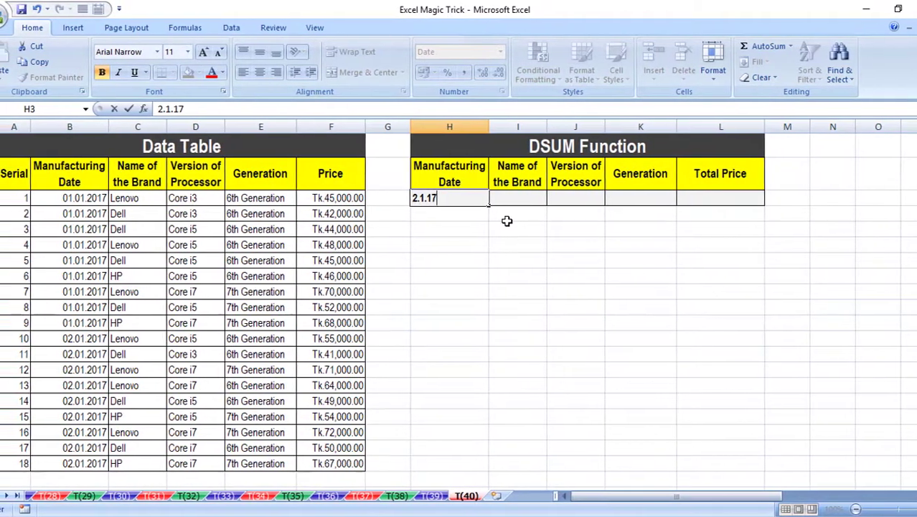
key("Tab")
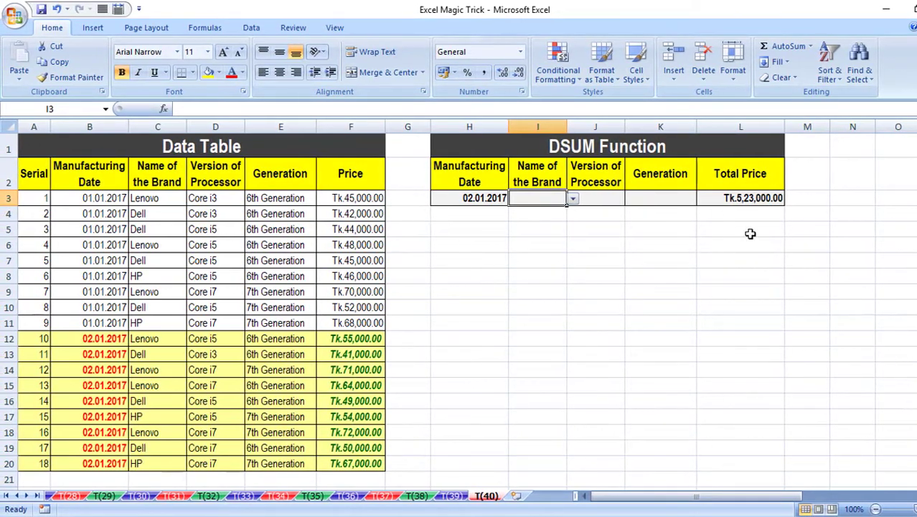
Choose Lenovo, Core i7 and 7th Generation from the I3, J3 and K3 dropdowns.
left_click(573, 199)
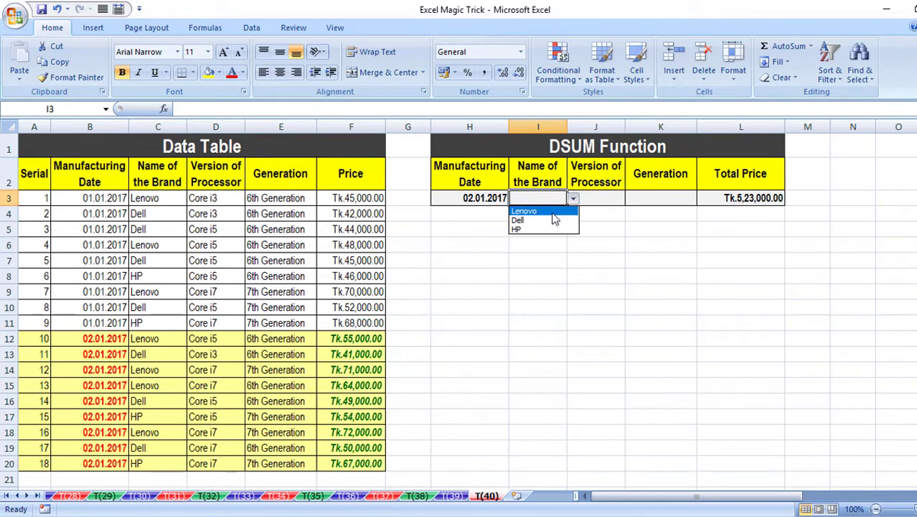
left_click(554, 213)
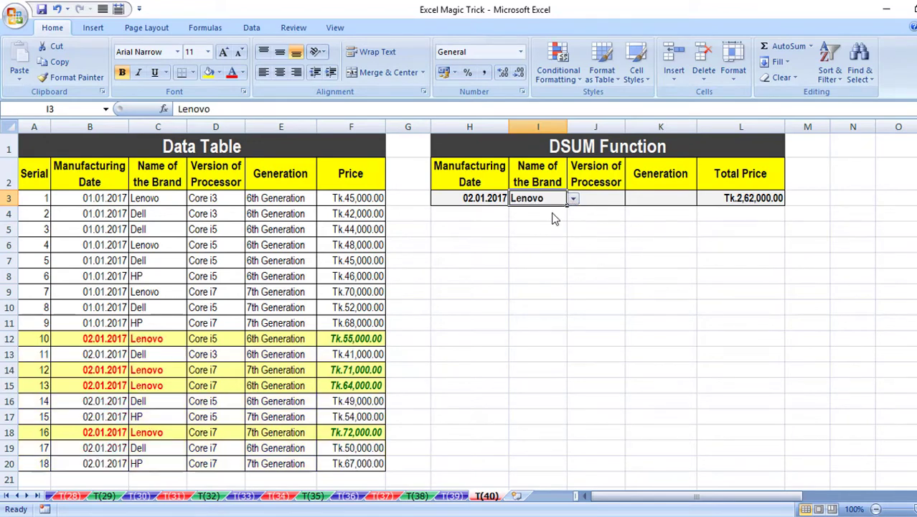
left_click(608, 201)
left_click(630, 200)
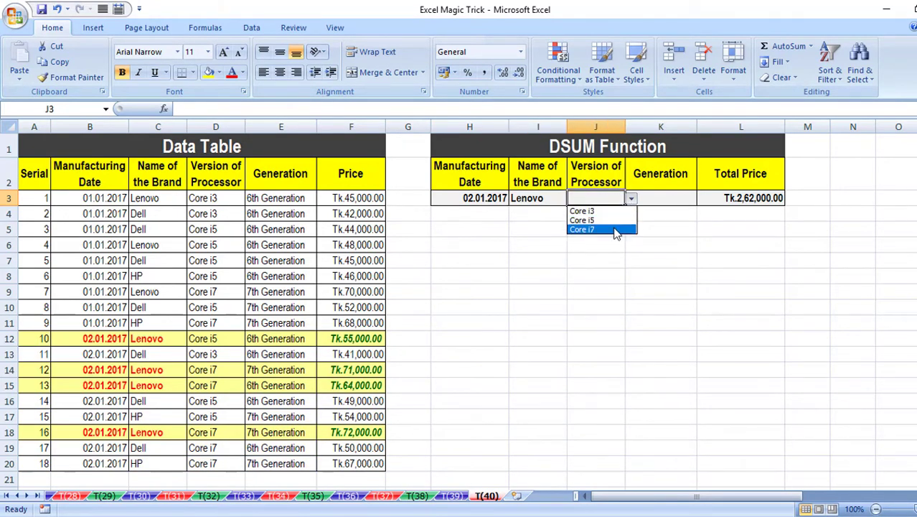
left_click(615, 230)
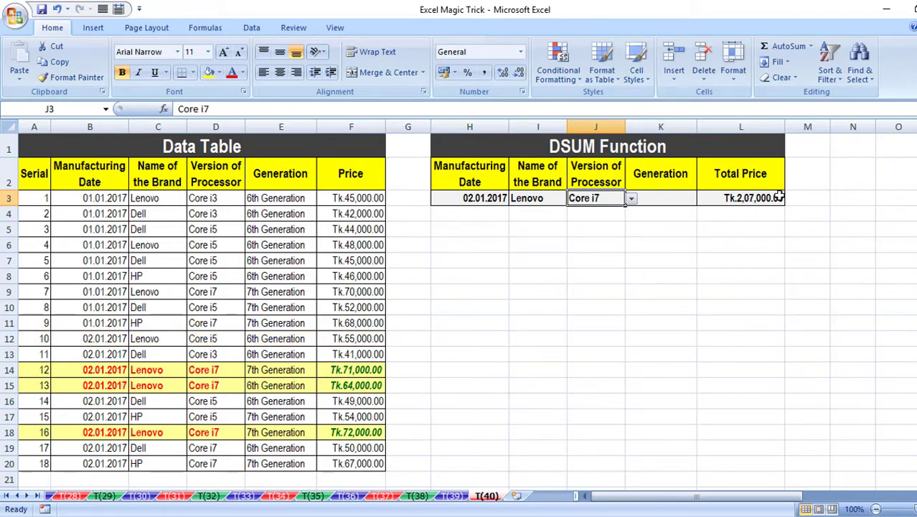
left_click(685, 199)
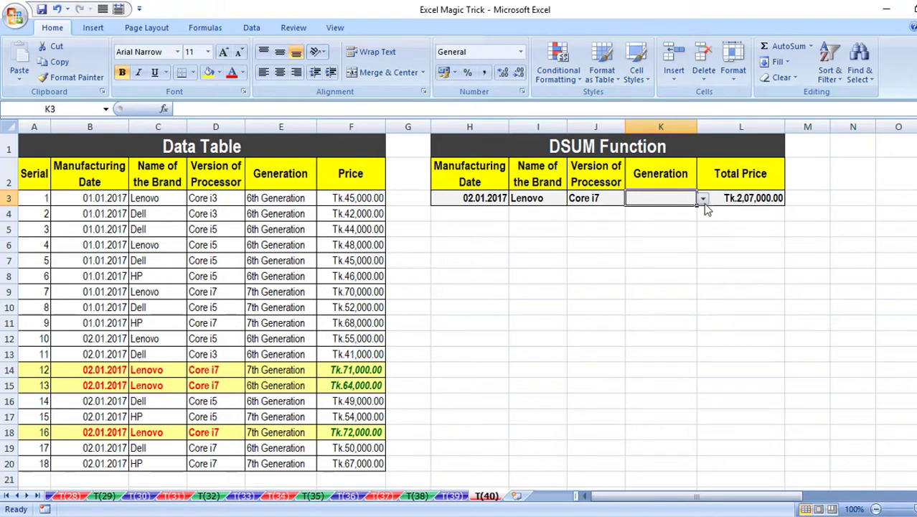
left_click(704, 199)
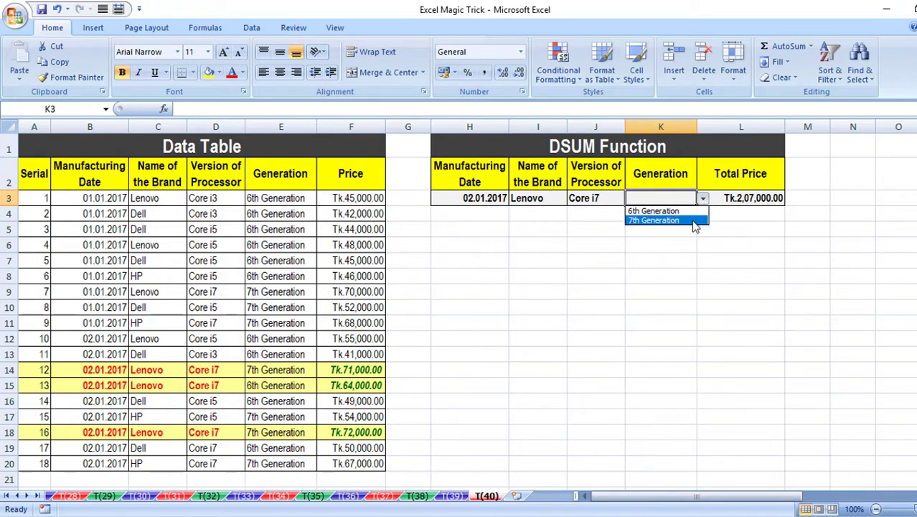
left_click(694, 220)
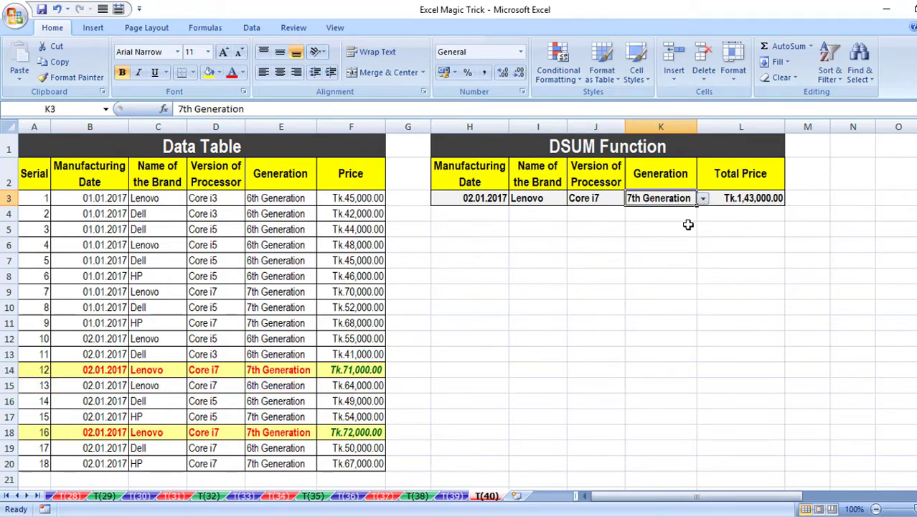